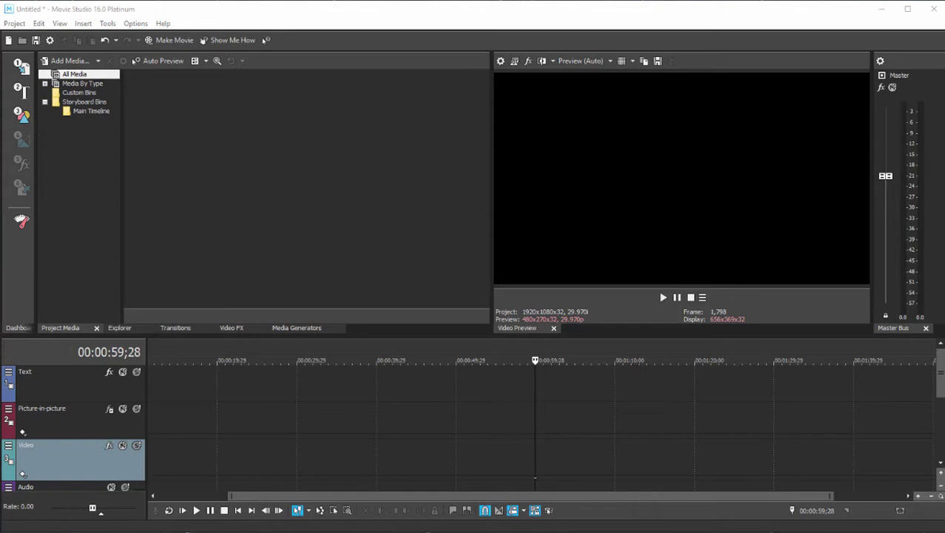
Switch to the Timelapse Pics photo folder and look through its contents
{"action": "key", "text": "alt+Tab"}
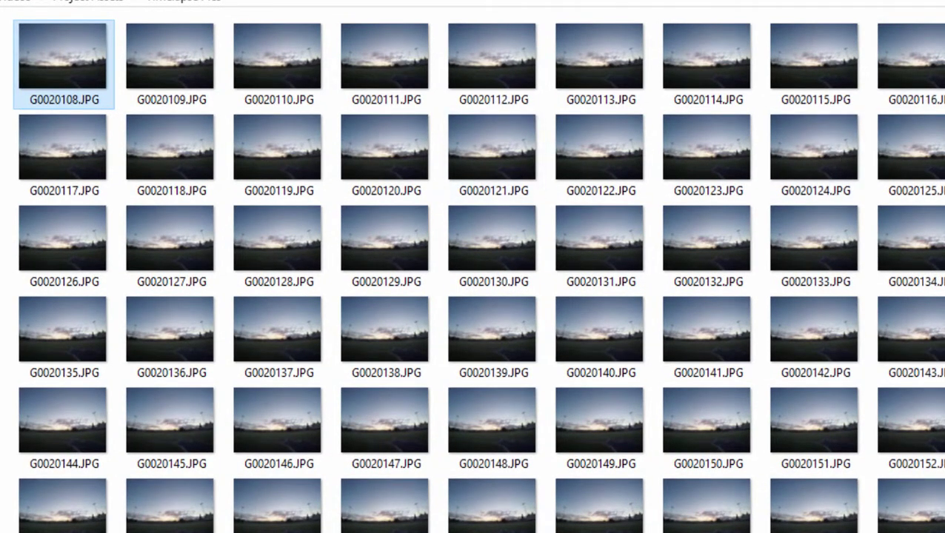
{"action": "left_click_drag", "start_coordinate": [944, 74], "coordinate": [944, 513]}
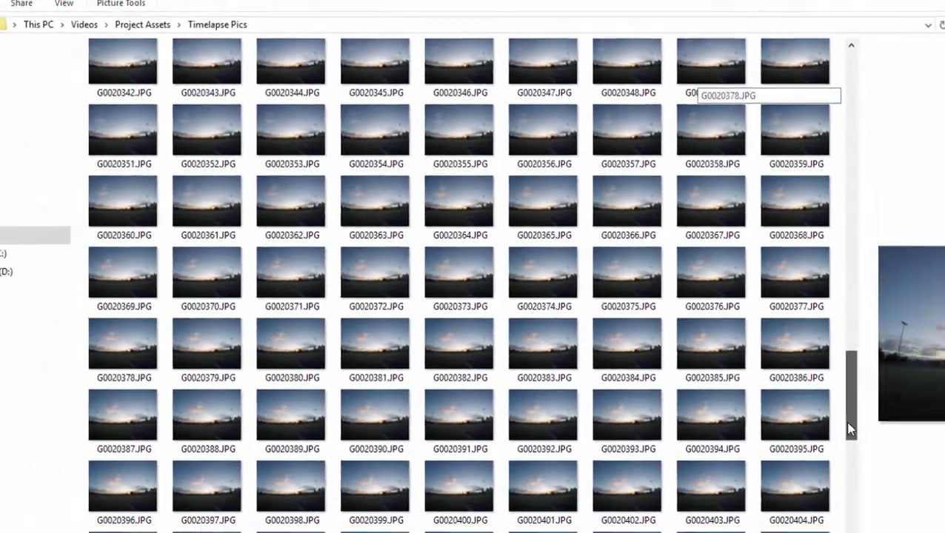
{"action": "left_click_drag", "start_coordinate": [850, 427], "coordinate": [851, 532]}
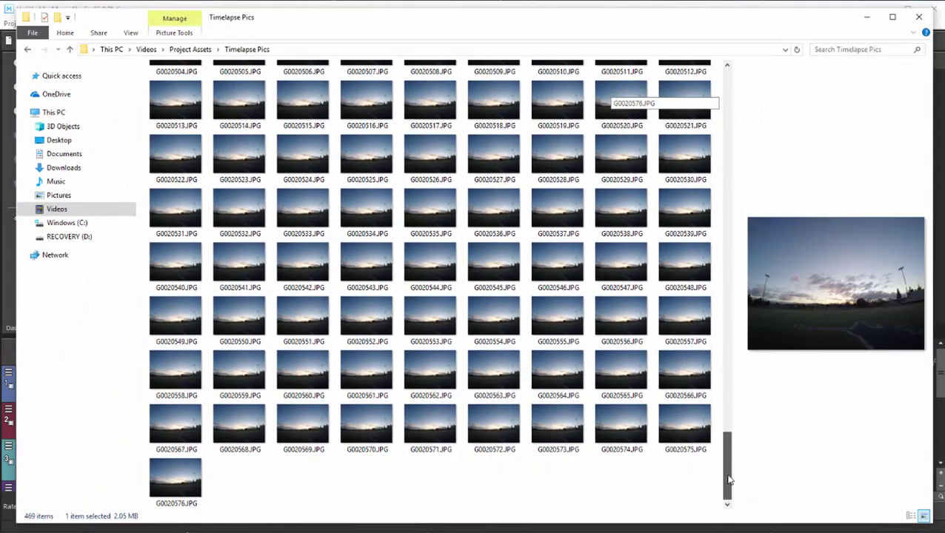
{"action": "left_click_drag", "start_coordinate": [728, 480], "coordinate": [727, 88]}
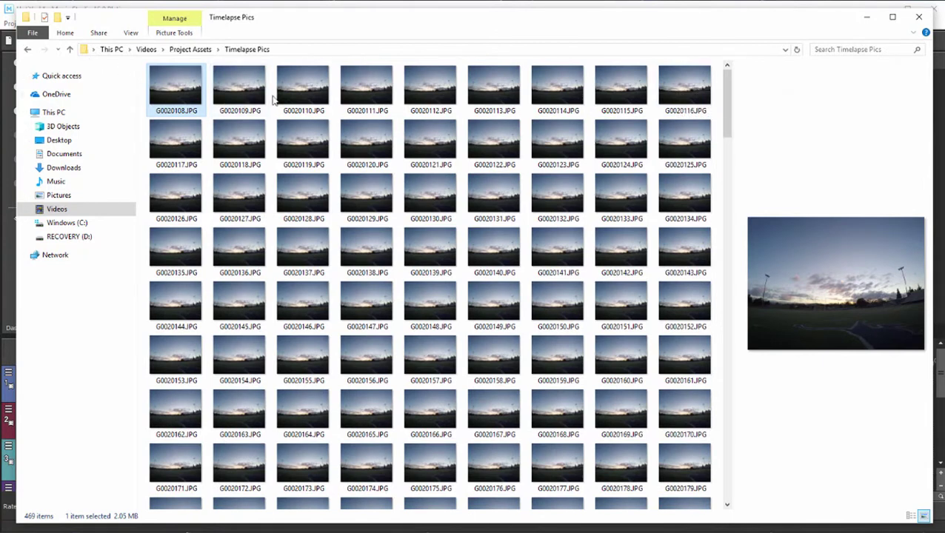
Import every JPG in Timelapse Pics, starting with G0020108.JPG, into the project media
{"action": "mouse_move", "coordinate": [345, 110]}
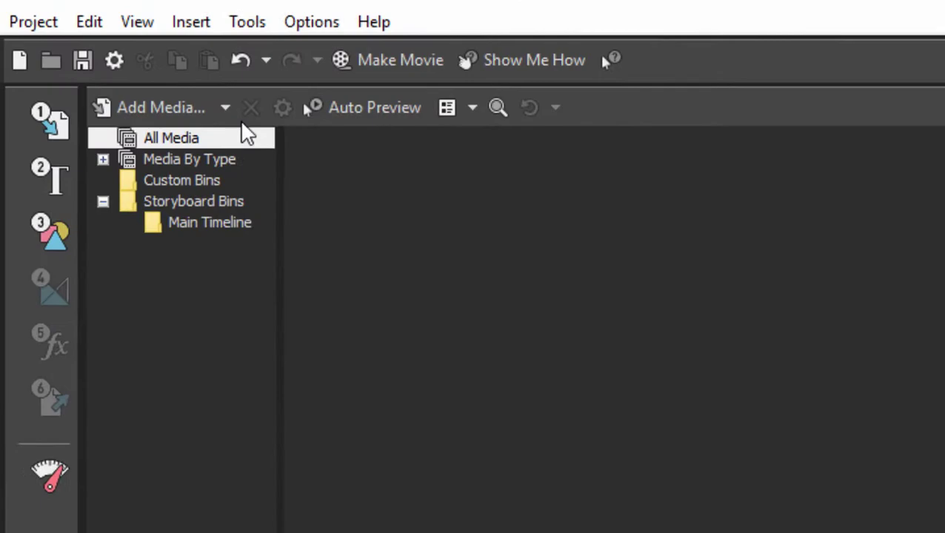
{"action": "left_click", "coordinate": [225, 107]}
{"action": "left_click", "coordinate": [219, 139]}
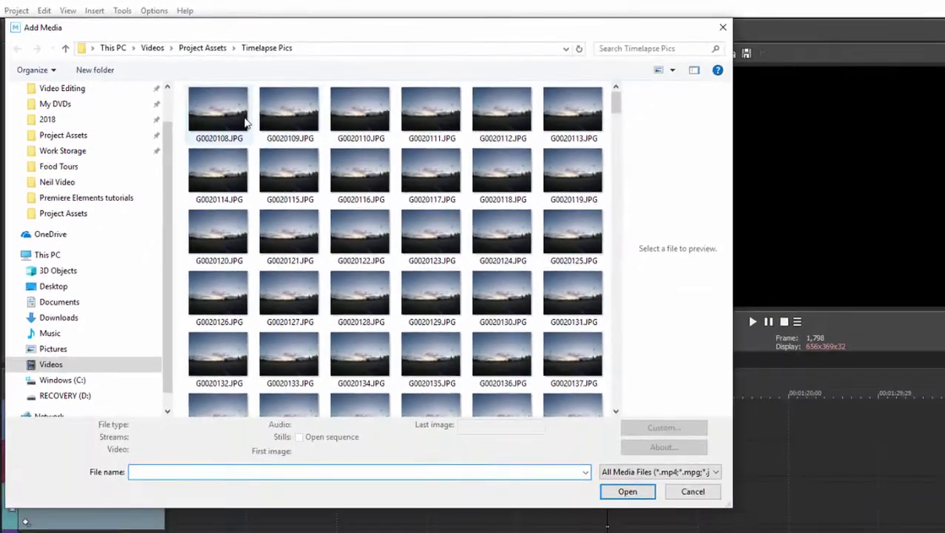
{"action": "left_click", "coordinate": [214, 116]}
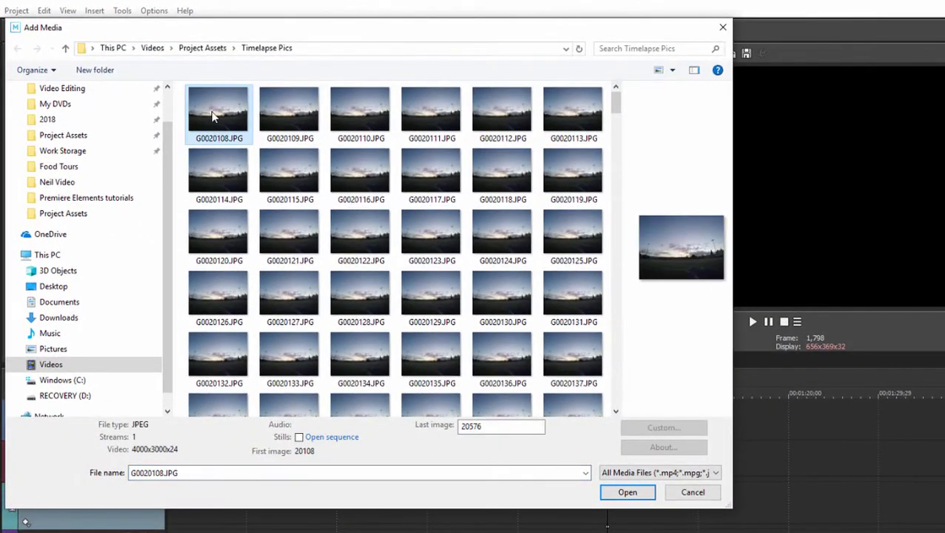
{"action": "key", "text": "ctrl+a"}
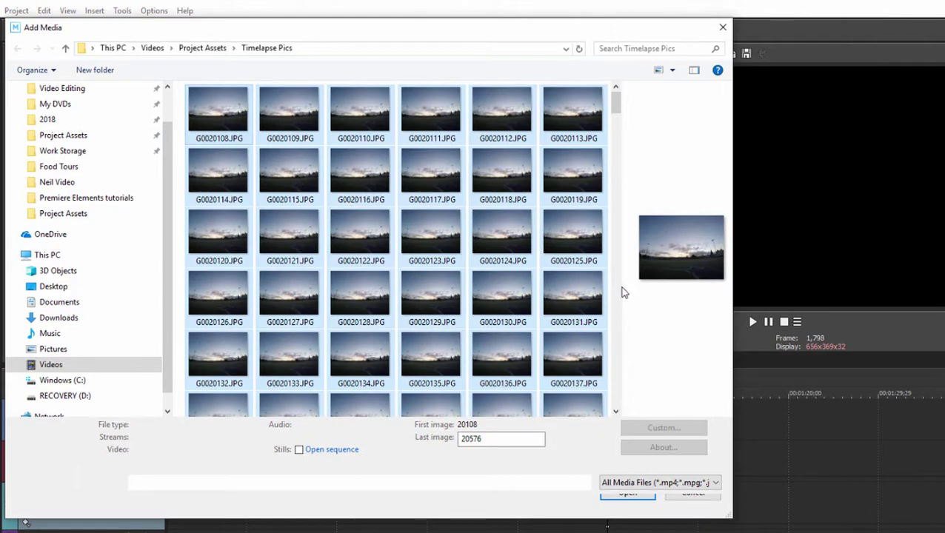
{"action": "left_click", "coordinate": [630, 508]}
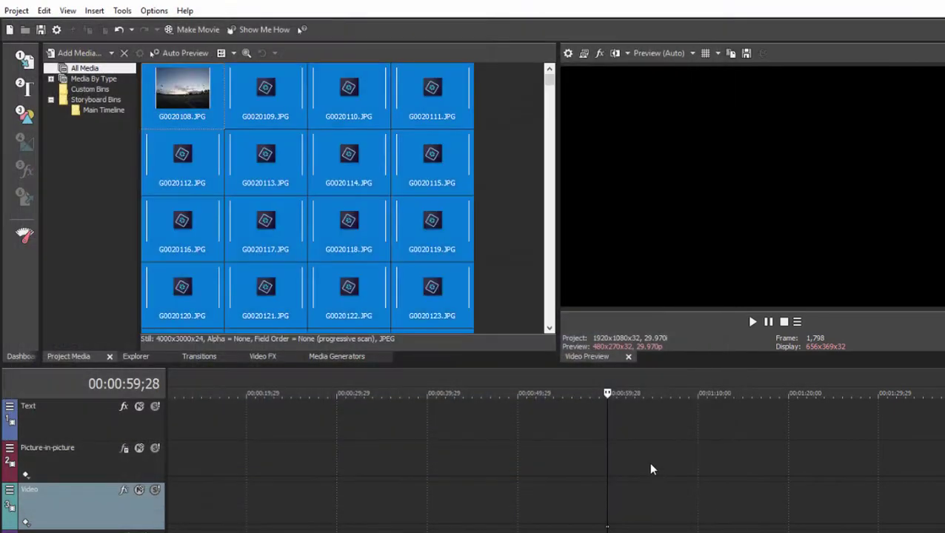
{"action": "left_click", "coordinate": [504, 174]}
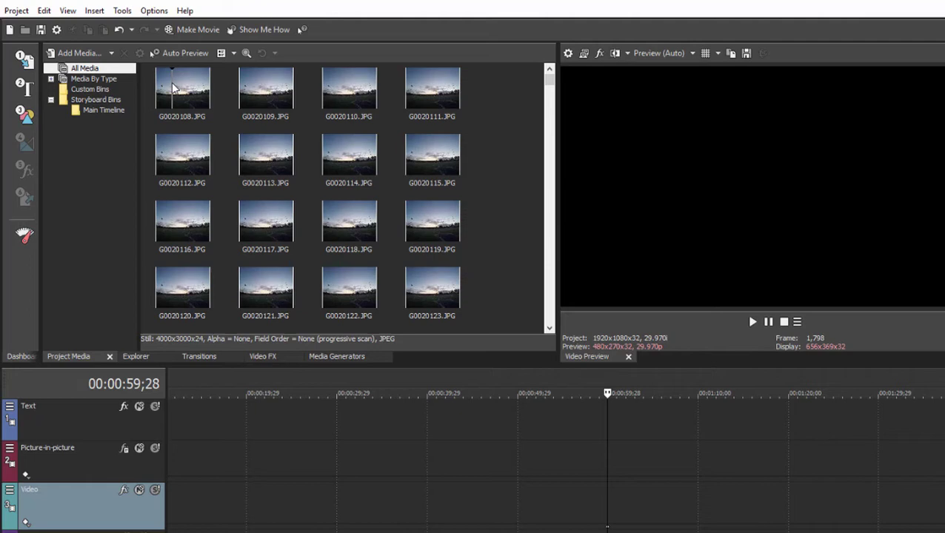
Place one photo on the Video track, delete it, and return the playhead to the start
{"action": "left_click_drag", "start_coordinate": [177, 93], "coordinate": [180, 519]}
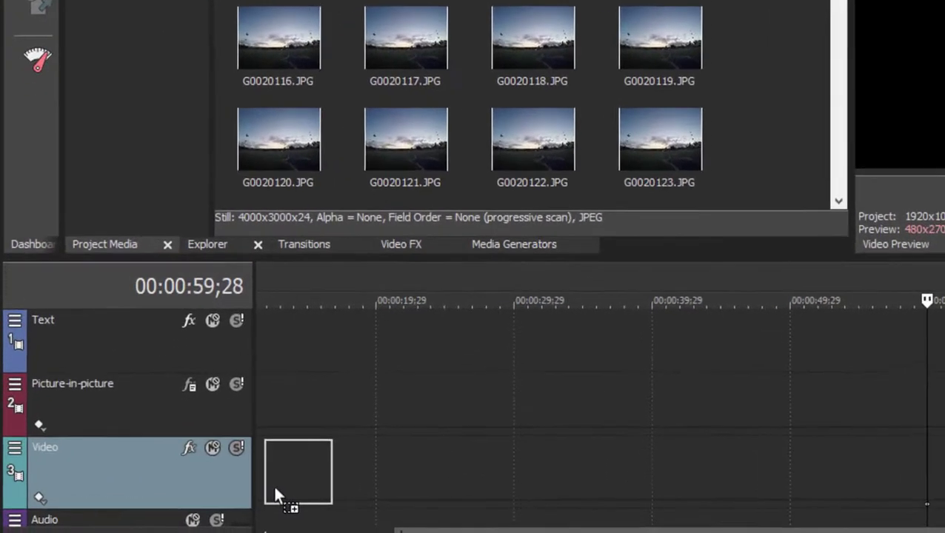
{"action": "left_click_drag", "start_coordinate": [275, 489], "coordinate": [270, 489]}
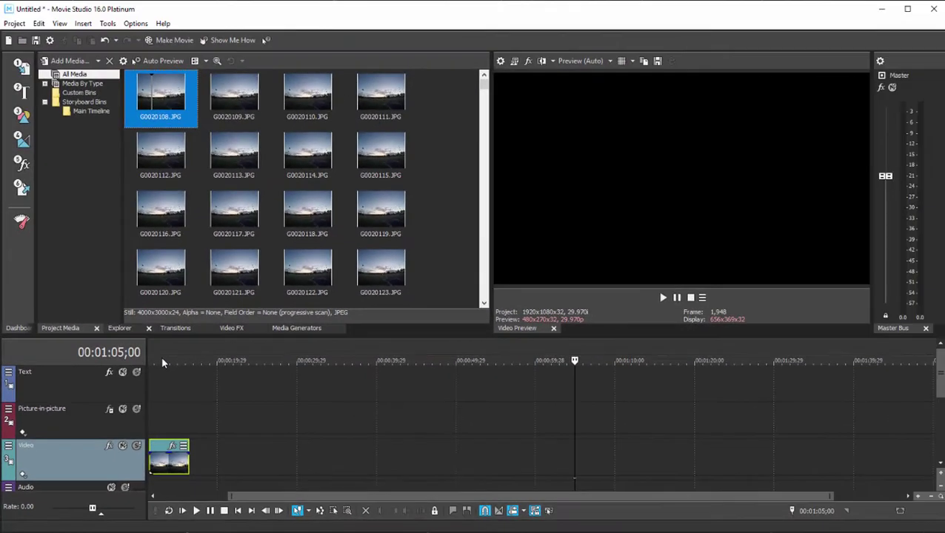
{"action": "left_click", "coordinate": [180, 468]}
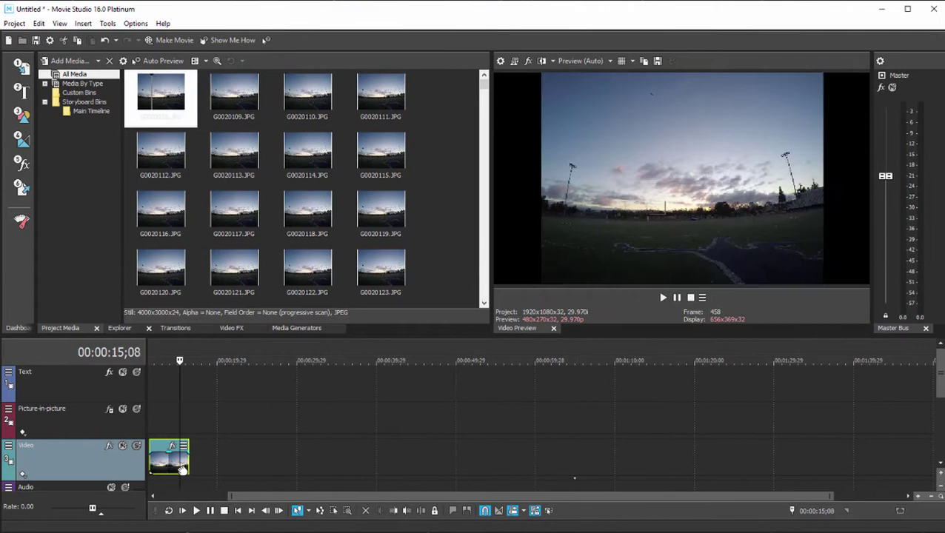
{"action": "key", "text": "Delete"}
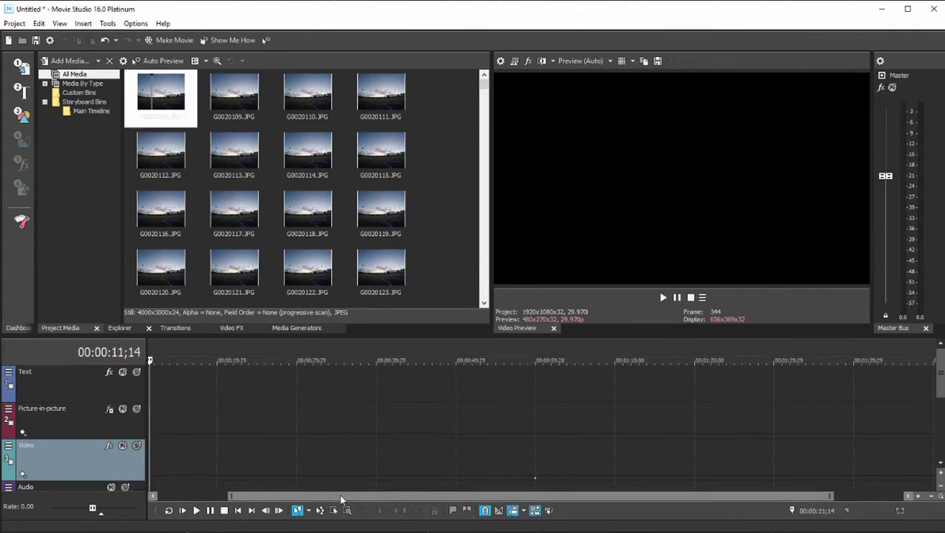
{"action": "left_click_drag", "start_coordinate": [341, 500], "coordinate": [260, 501]}
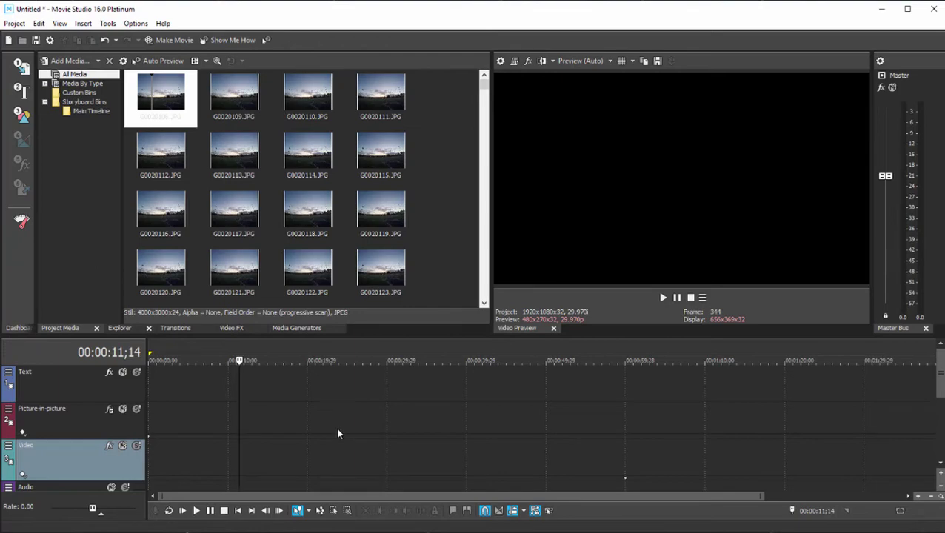
{"action": "key", "text": "ctrl+Home"}
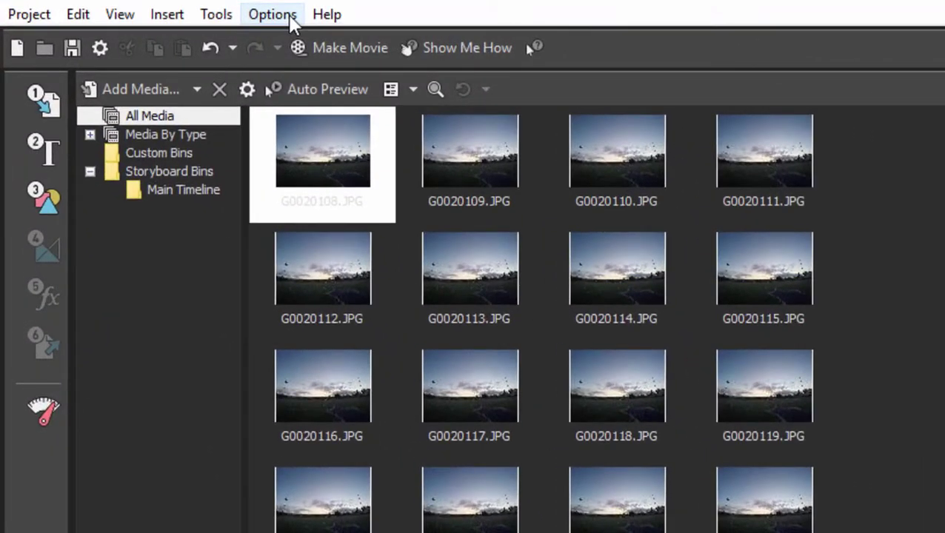
Set the Editing preference New still image length to .03 seconds, one frame
{"action": "left_click", "coordinate": [288, 17]}
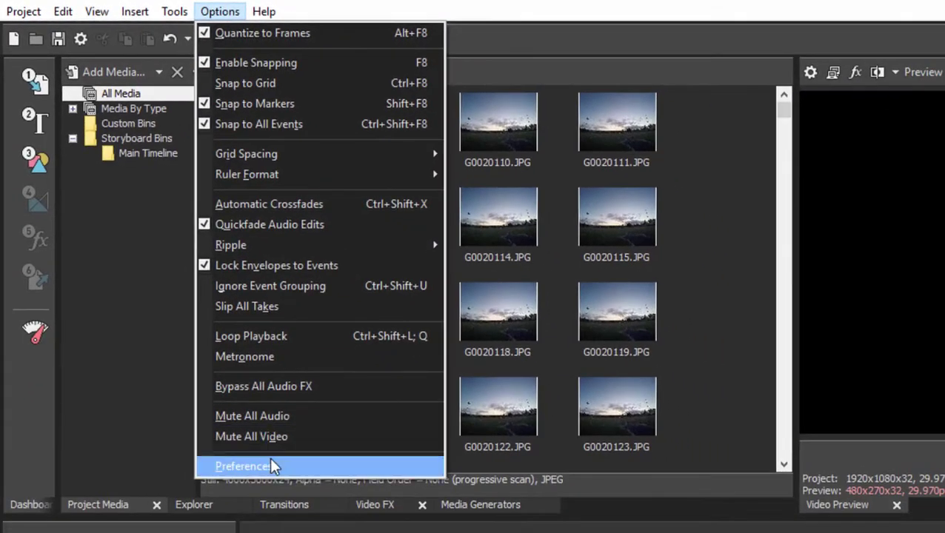
{"action": "left_click", "coordinate": [270, 465]}
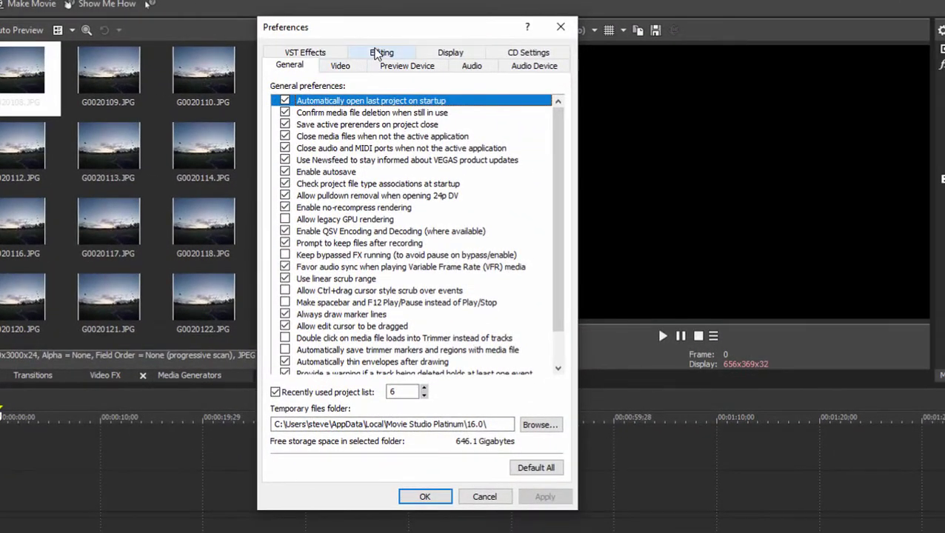
{"action": "left_click", "coordinate": [379, 54]}
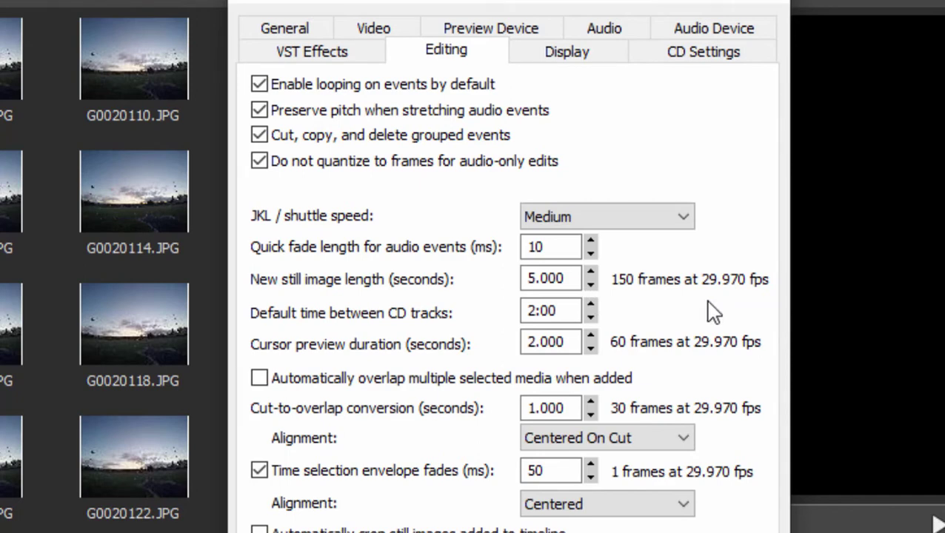
{"action": "double_click", "coordinate": [570, 278]}
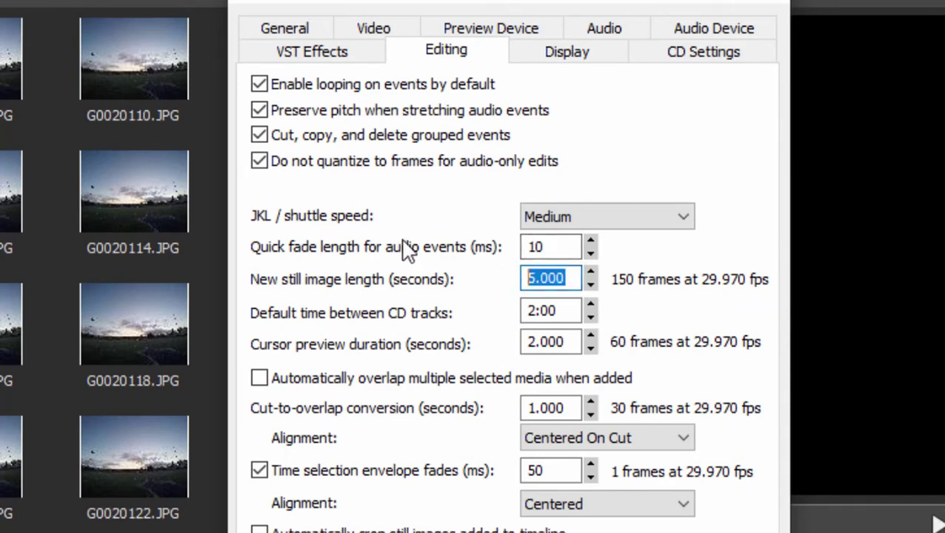
{"action": "type", "text": ".03"}
{"action": "key", "text": "Tab"}
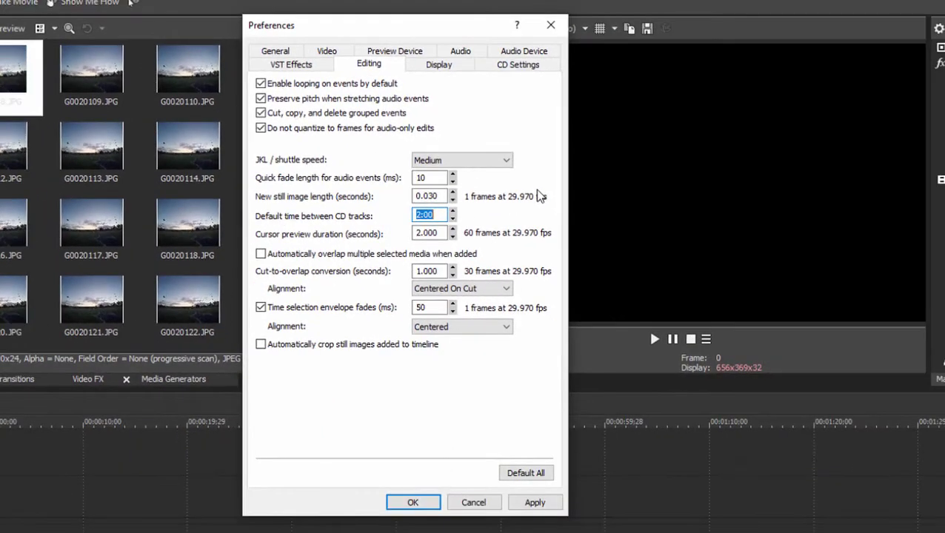
{"action": "left_click", "coordinate": [418, 504]}
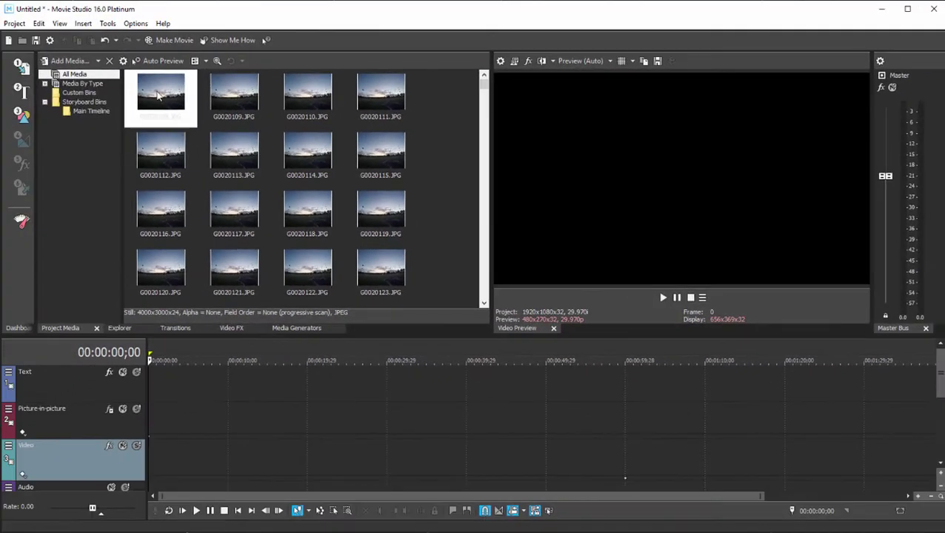
Drop all the Project Media photos onto the Video track as one-frame clips, about 15 seconds long
{"action": "left_click", "coordinate": [15, 77]}
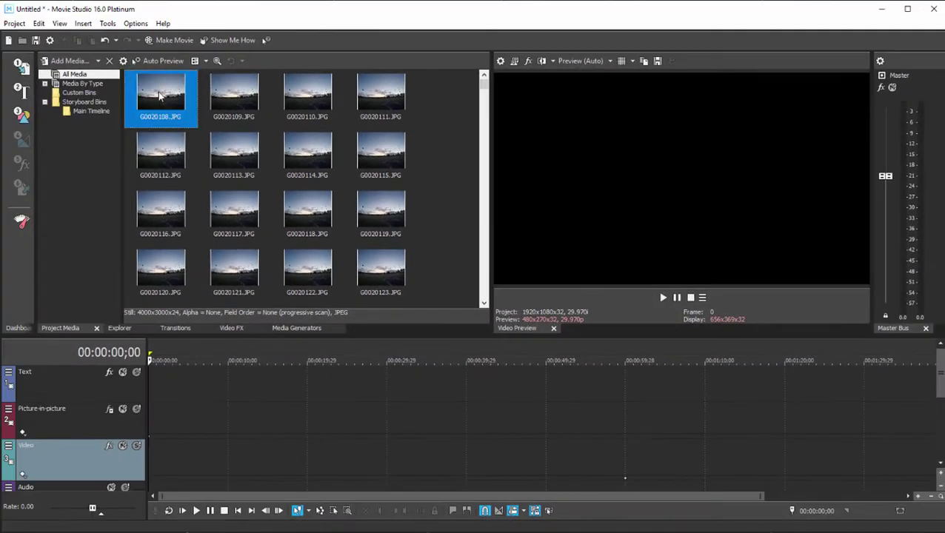
{"action": "key", "text": "ctrl+a"}
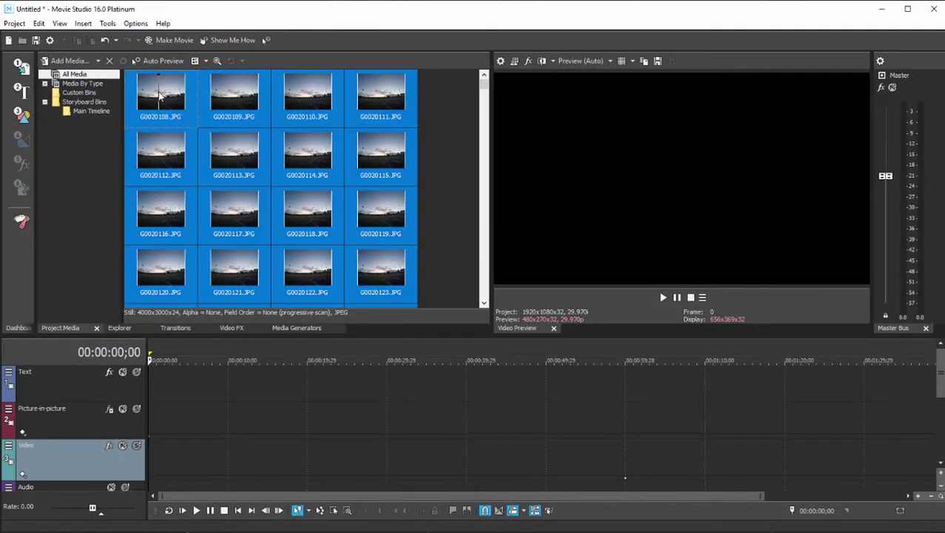
{"action": "left_click_drag", "start_coordinate": [159, 96], "coordinate": [533, 508]}
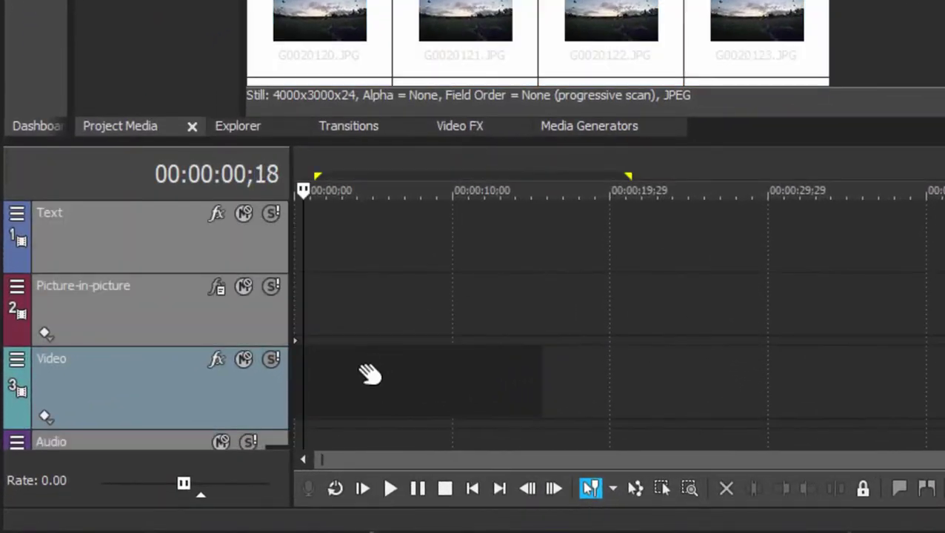
{"action": "scroll", "coordinate": [372, 367], "scroll_direction": "up", "scroll_amount": 8}
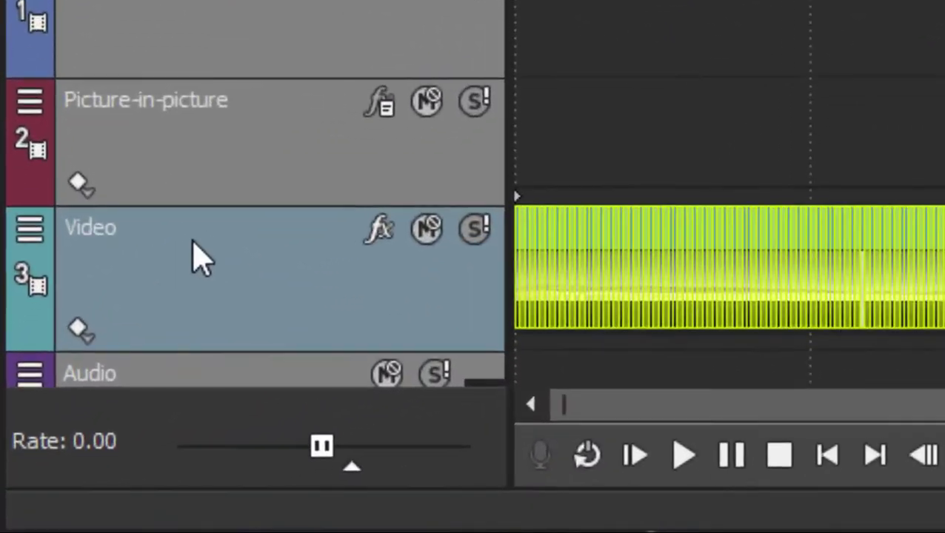
Open Track Motion from the Video track's More menu and make the window taller
{"action": "left_click", "coordinate": [55, 453]}
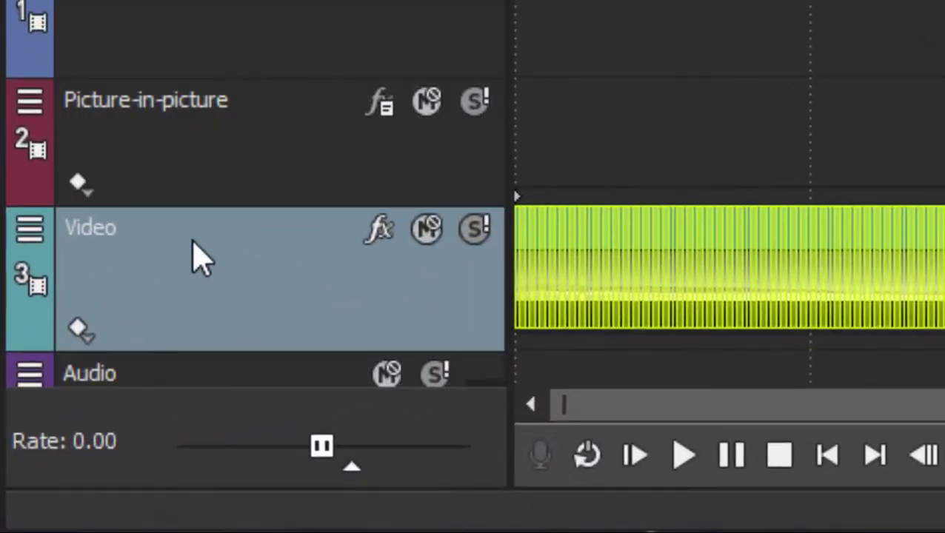
{"action": "left_click", "coordinate": [32, 239]}
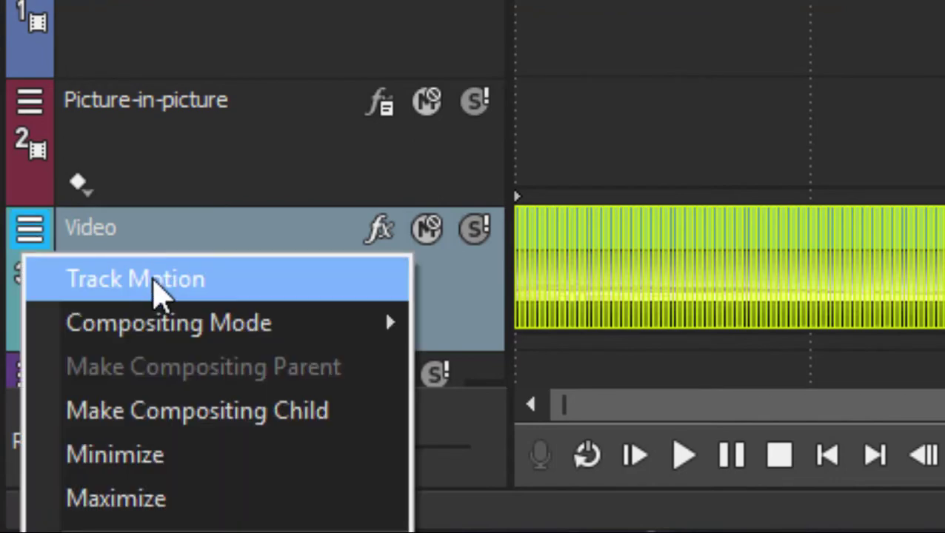
{"action": "left_click", "coordinate": [159, 291]}
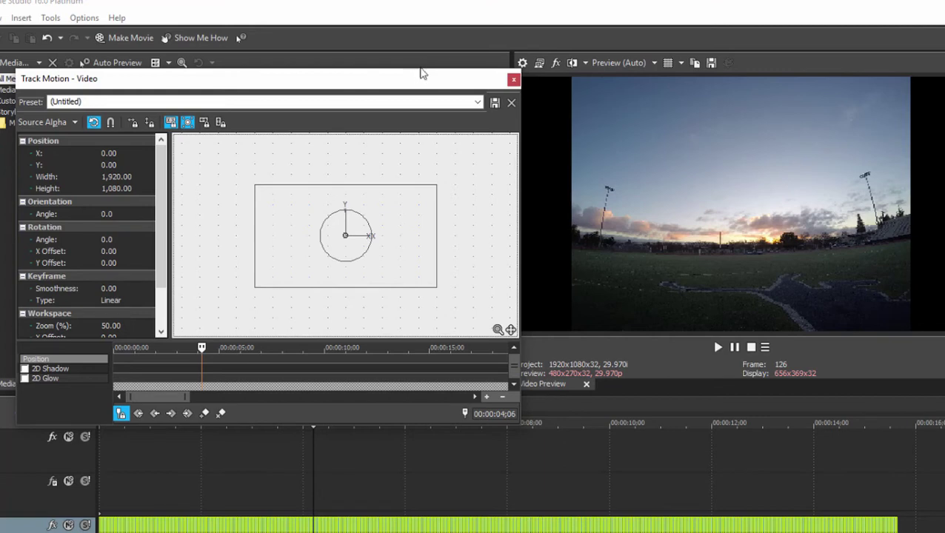
{"action": "left_click_drag", "start_coordinate": [422, 70], "coordinate": [422, 37]}
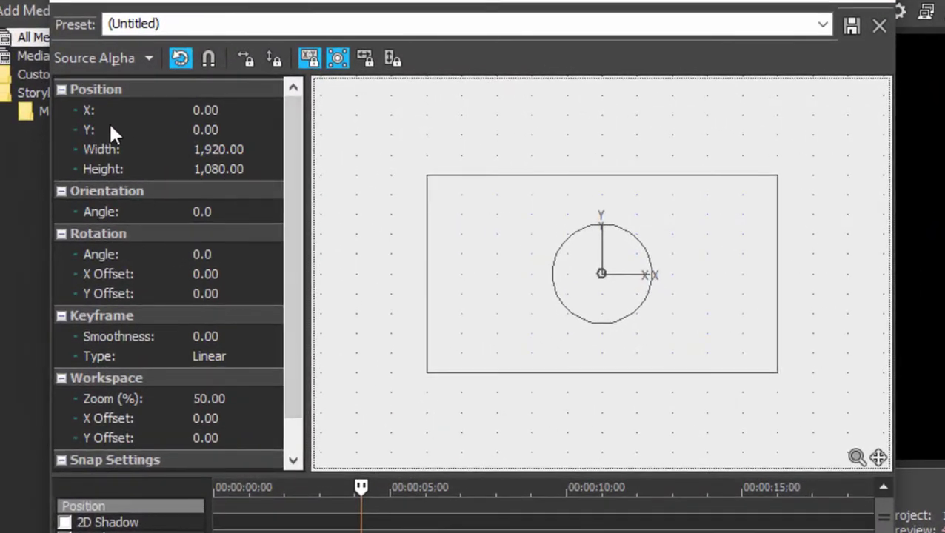
Set the Track Motion frame width to 2500, then 2550, giving 2,550.04 × 1,434.40
{"action": "left_click", "coordinate": [230, 143]}
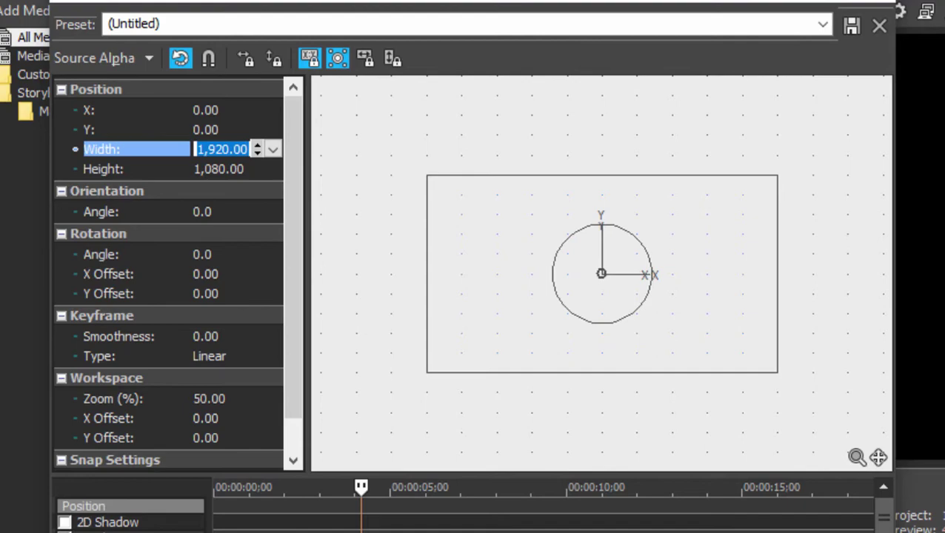
{"action": "type", "text": "2500"}
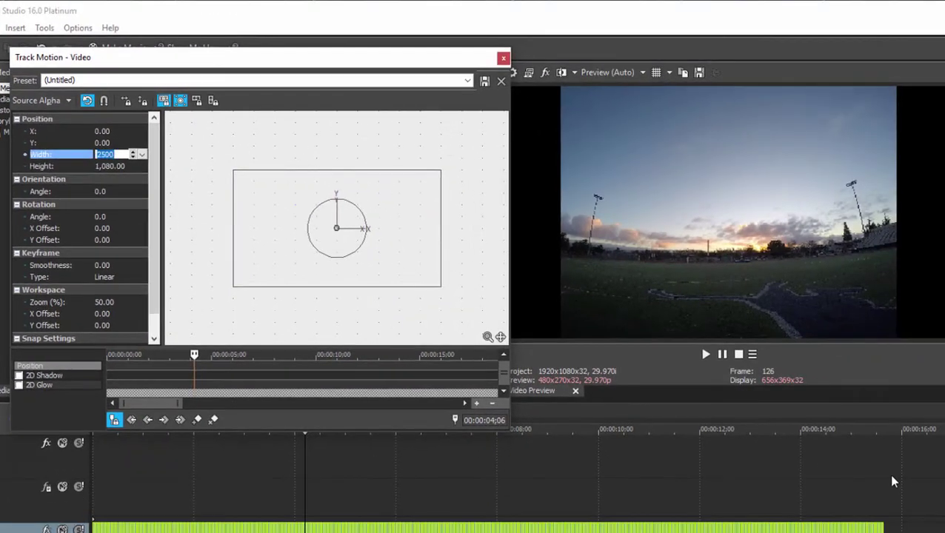
{"action": "key", "text": "Tab"}
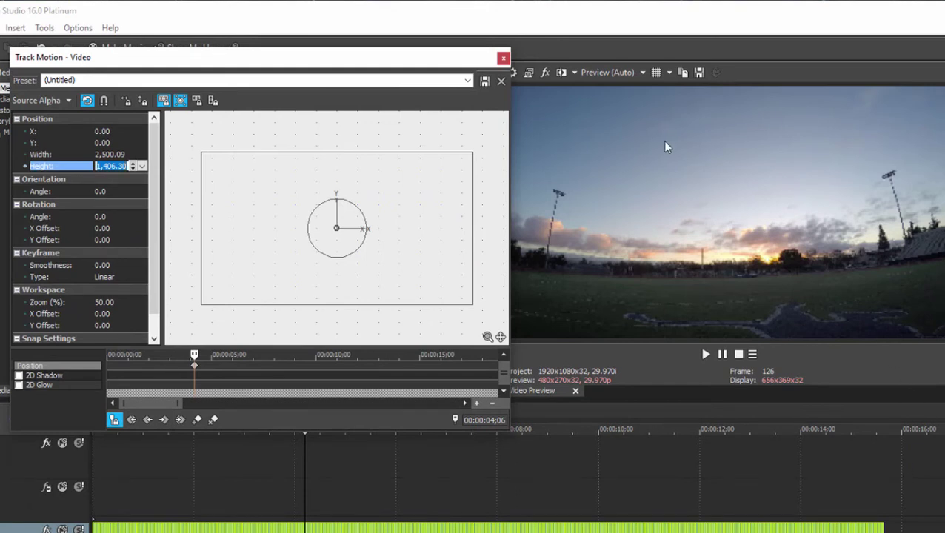
{"action": "left_click_drag", "start_coordinate": [449, 59], "coordinate": [429, 61]}
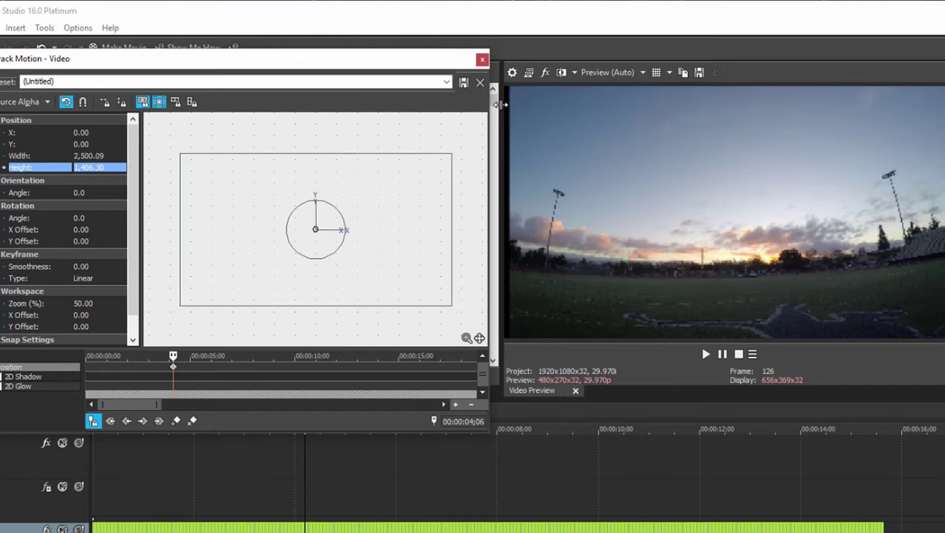
{"action": "left_click", "coordinate": [69, 160]}
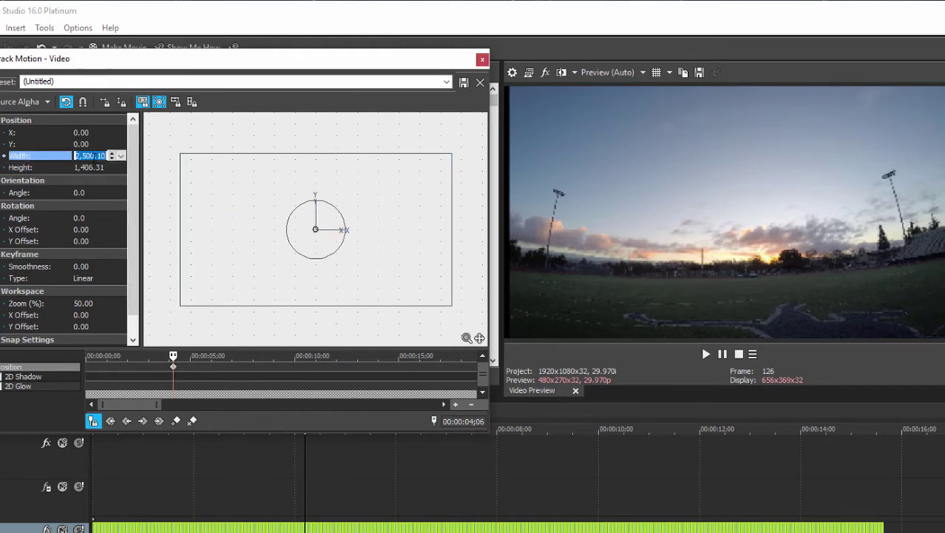
{"action": "type", "text": "2550"}
{"action": "key", "text": "Tab"}
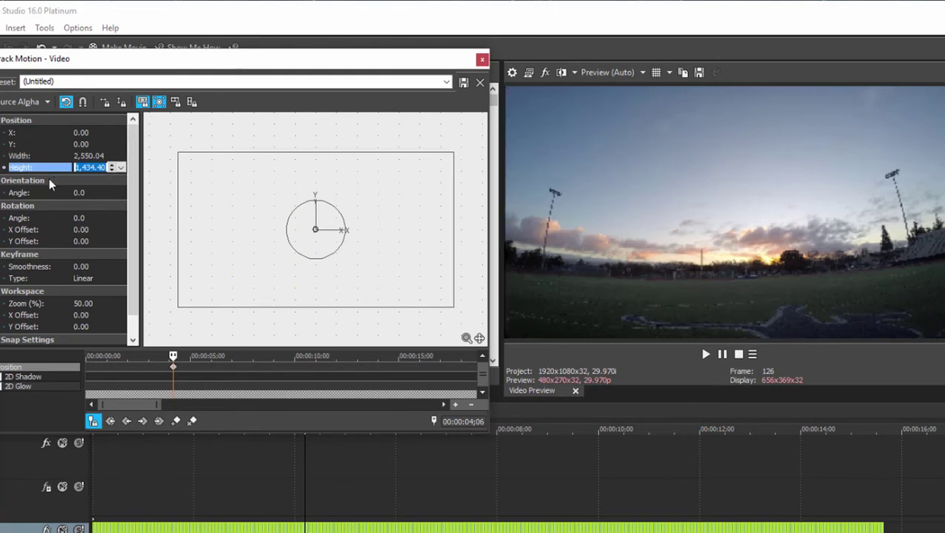
Nudge the frame up to X -6.30, Y 157.43, and move its Position keyframe to 00:00:00;00
{"action": "left_click", "coordinate": [353, 207]}
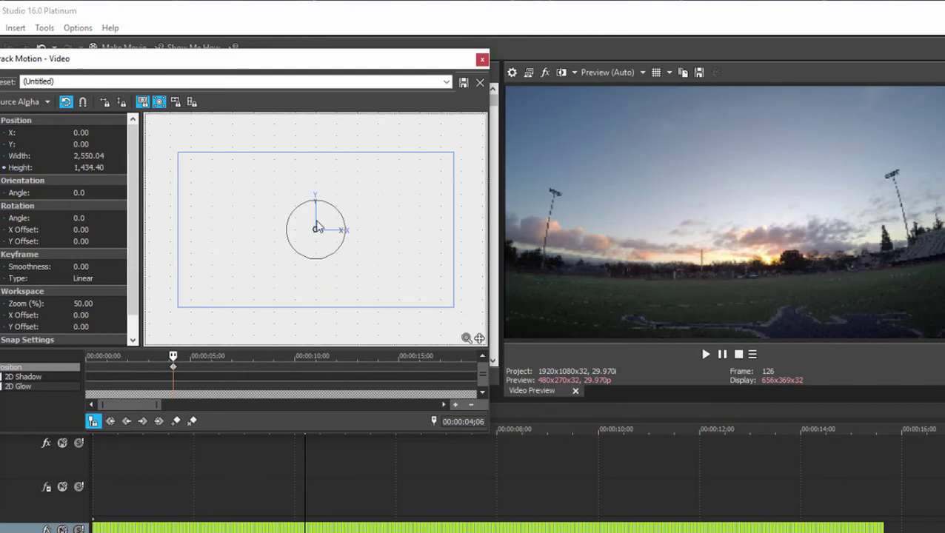
{"action": "left_click_drag", "start_coordinate": [317, 225], "coordinate": [315, 212]}
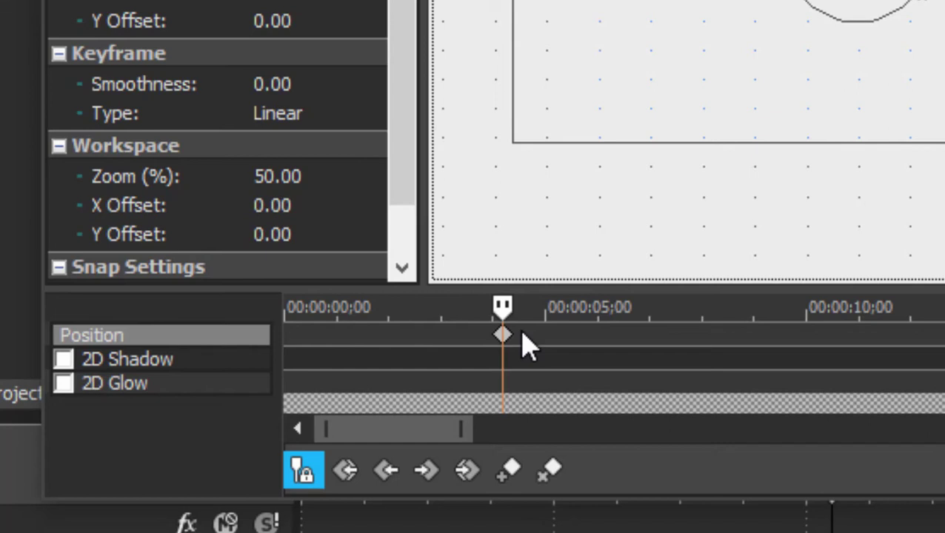
{"action": "left_click", "coordinate": [503, 337]}
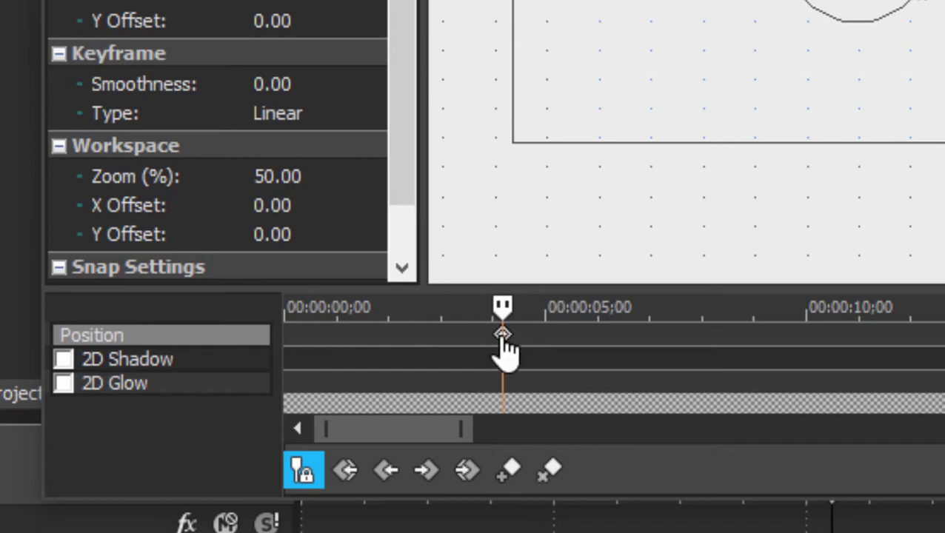
{"action": "left_click_drag", "start_coordinate": [503, 337], "coordinate": [127, 331]}
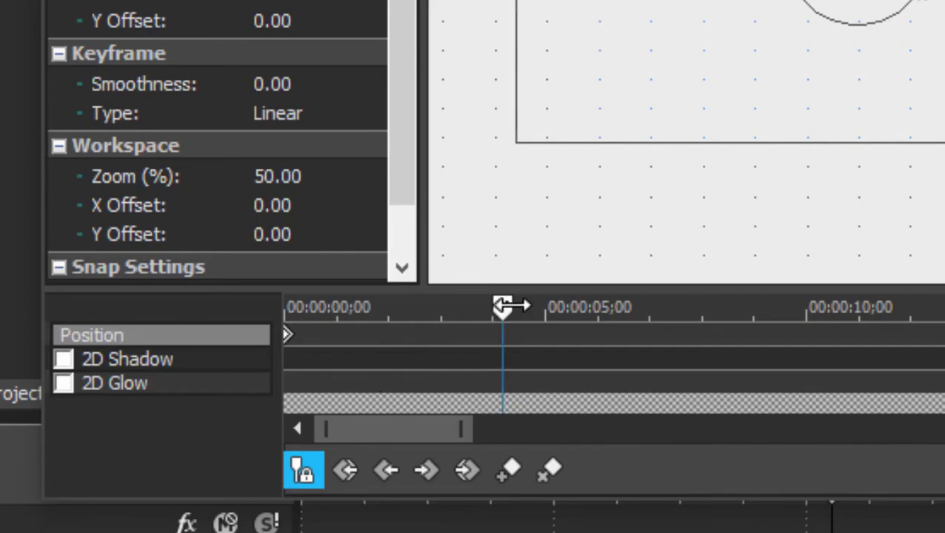
{"action": "left_click_drag", "start_coordinate": [511, 306], "coordinate": [158, 308]}
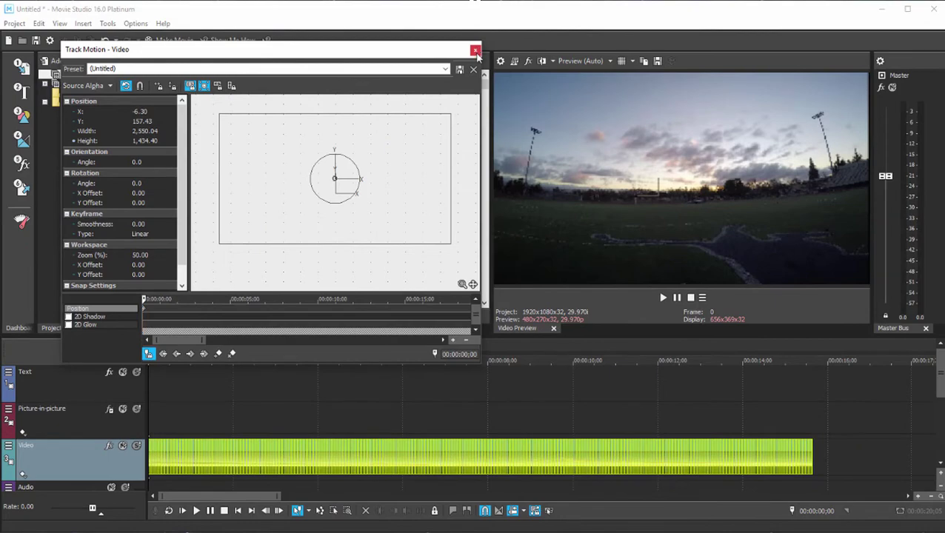
Close Track Motion and preview the zoomed sunrise time-lapse, pausing at frame 268
{"action": "left_click", "coordinate": [476, 51]}
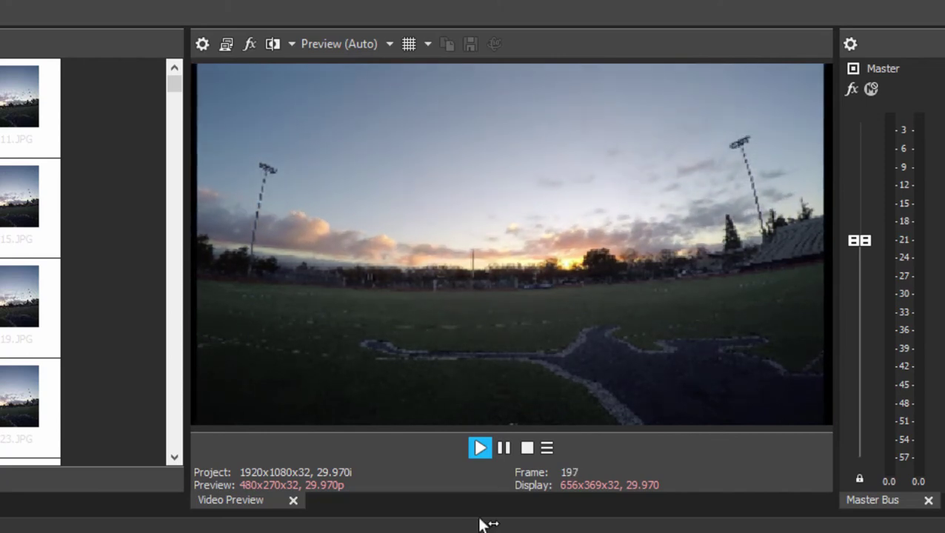
{"action": "left_click", "coordinate": [505, 450]}
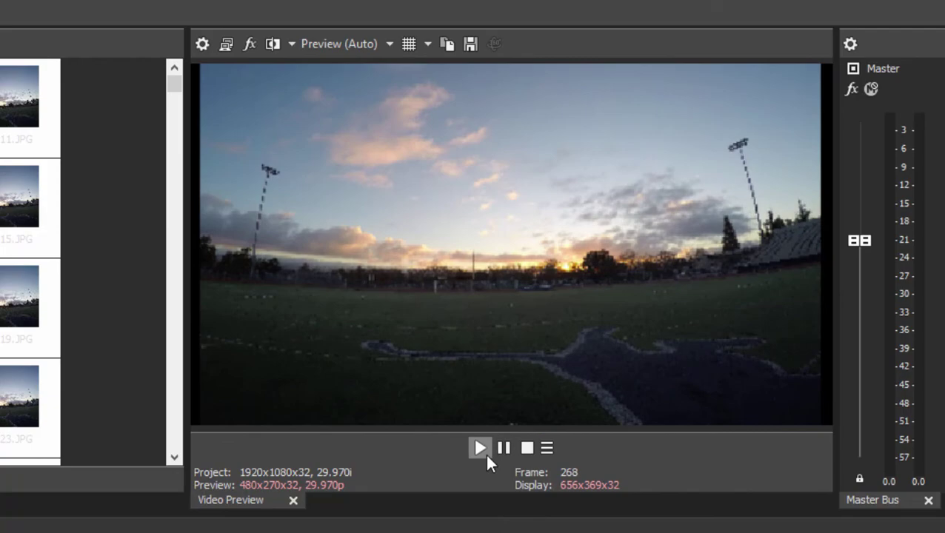